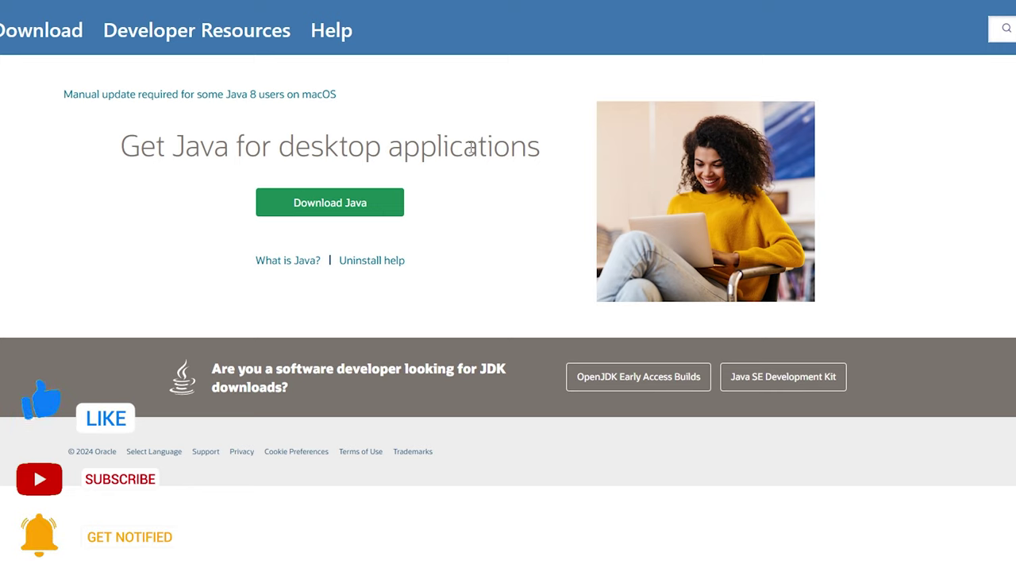
Download the Java Version 8 Update 431 installer for Windows from the Java website.
left_click(330, 213)
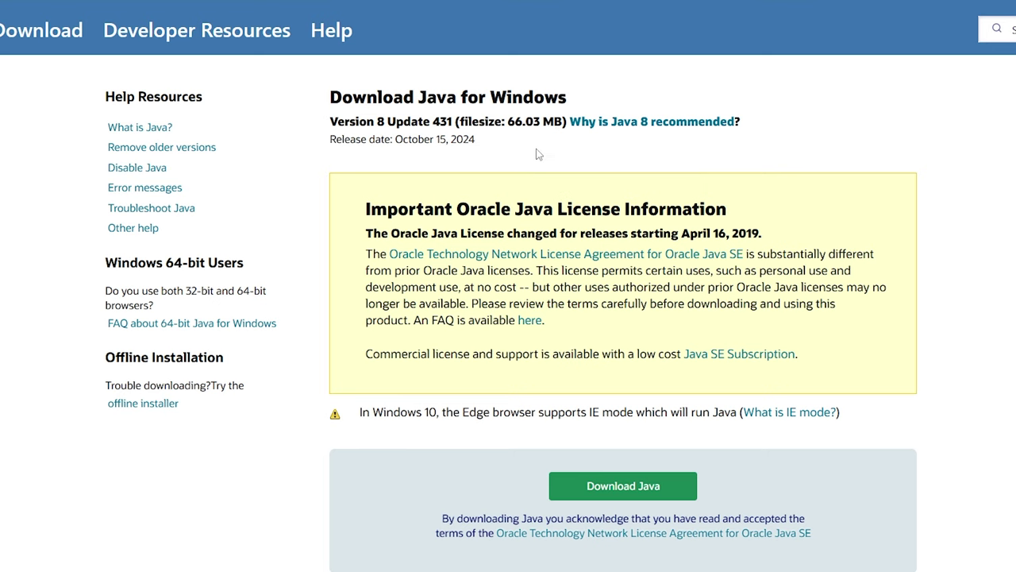
scroll(535, 150, "down", 2)
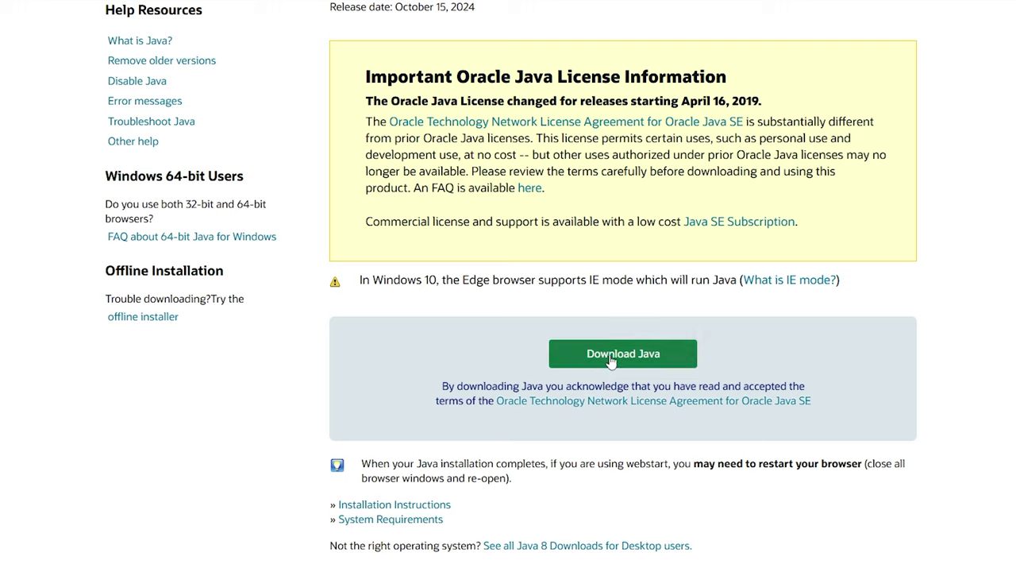
left_click(639, 359)
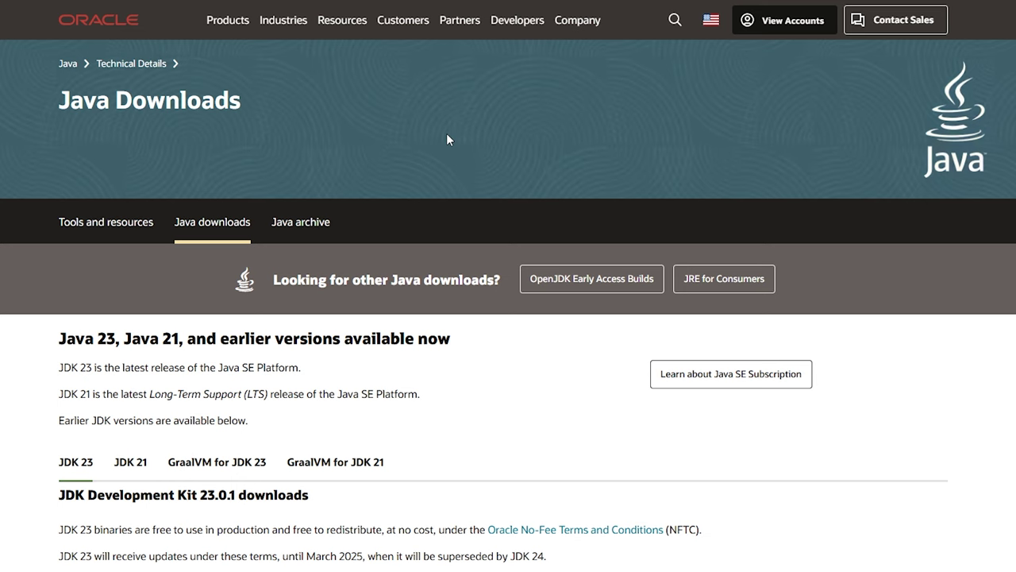
Download the JDK 23 x64 Installer (jdk-23_windows-x64_bin.exe) for Windows from Oracle's Java Downloads page.
scroll(447, 133, "down", 3)
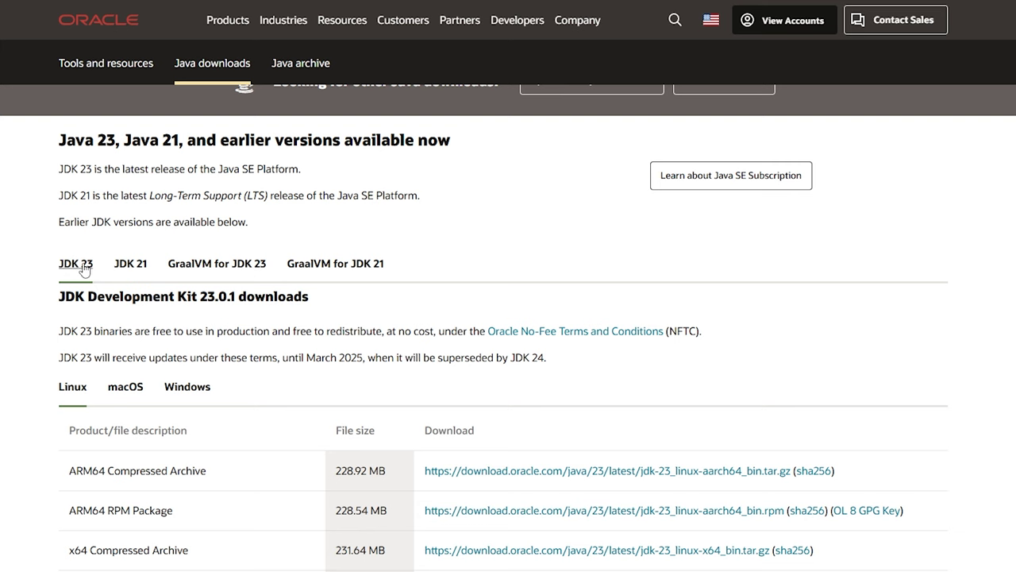
scroll(99, 216, "down", 3)
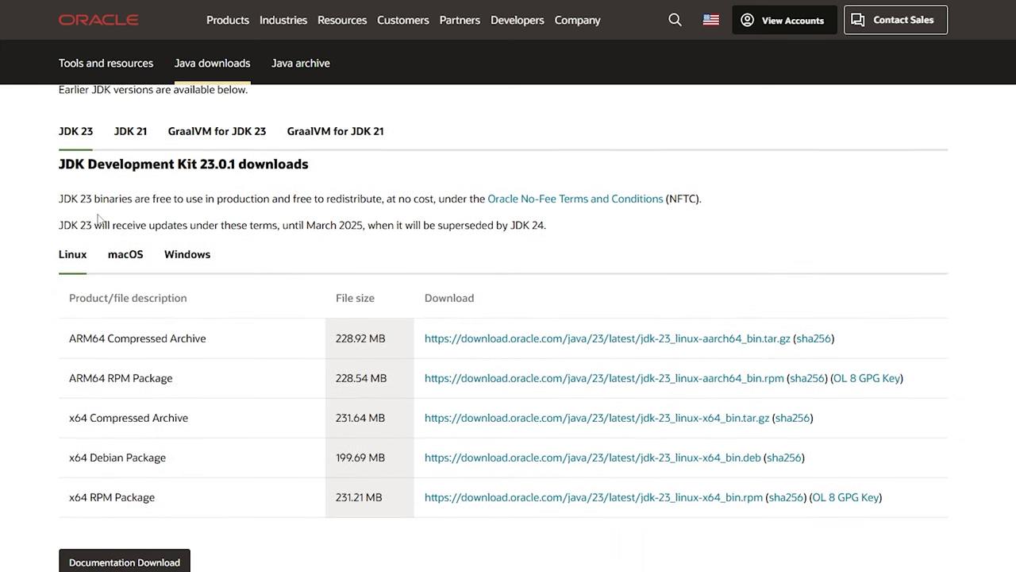
left_click(179, 259)
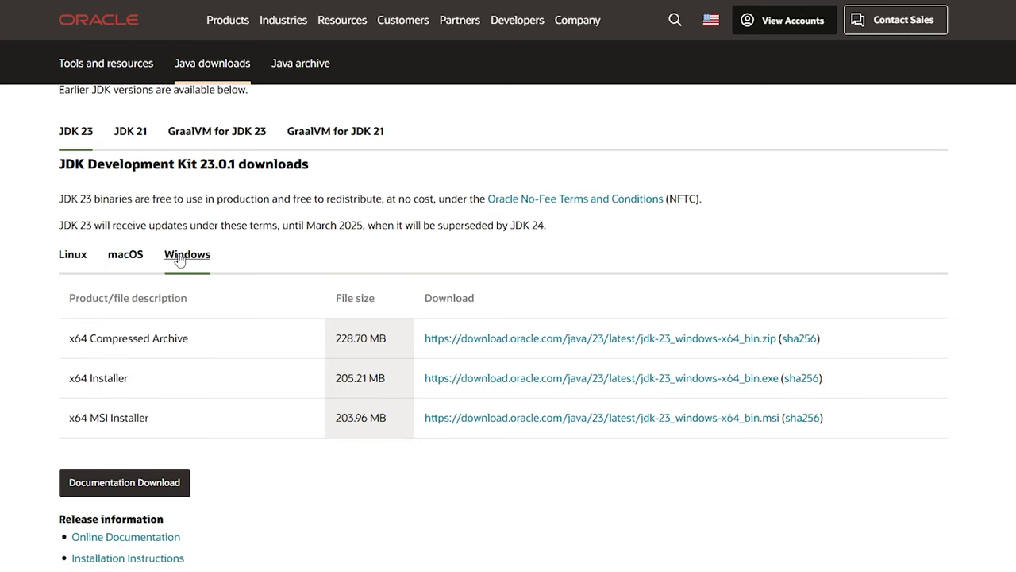
scroll(212, 238, "down", 1)
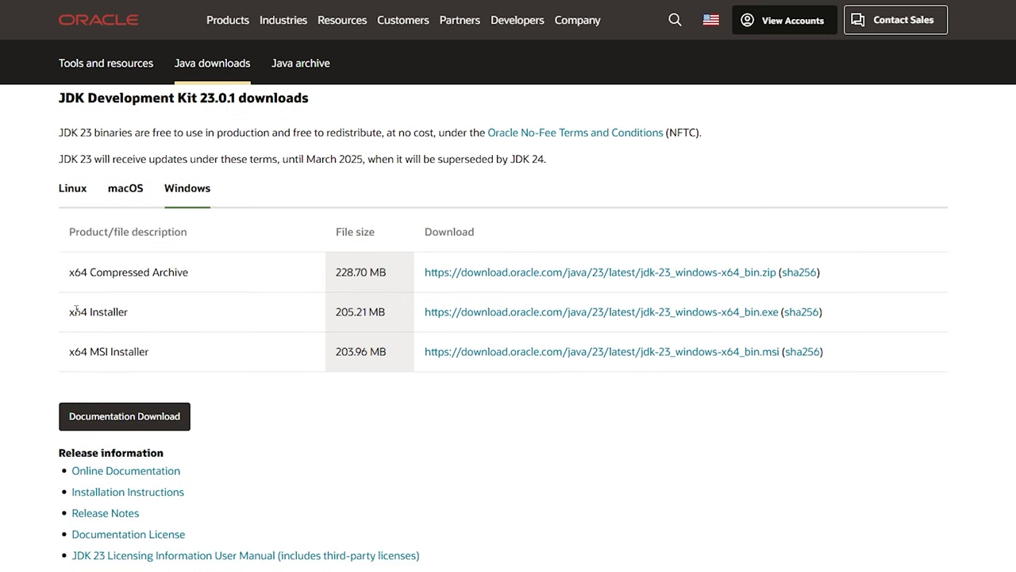
left_click_drag(70, 311, 127, 313)
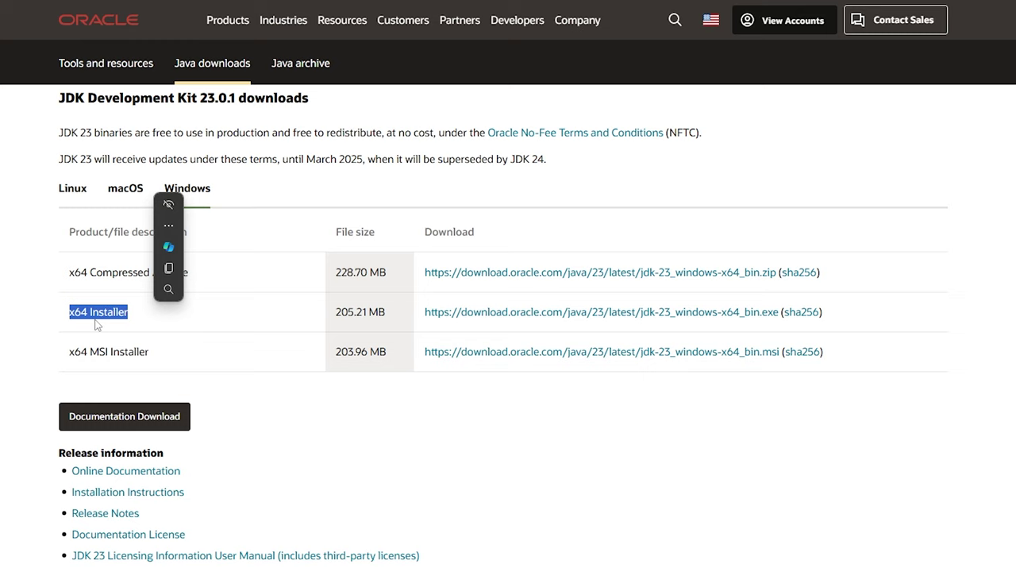
left_click(136, 310)
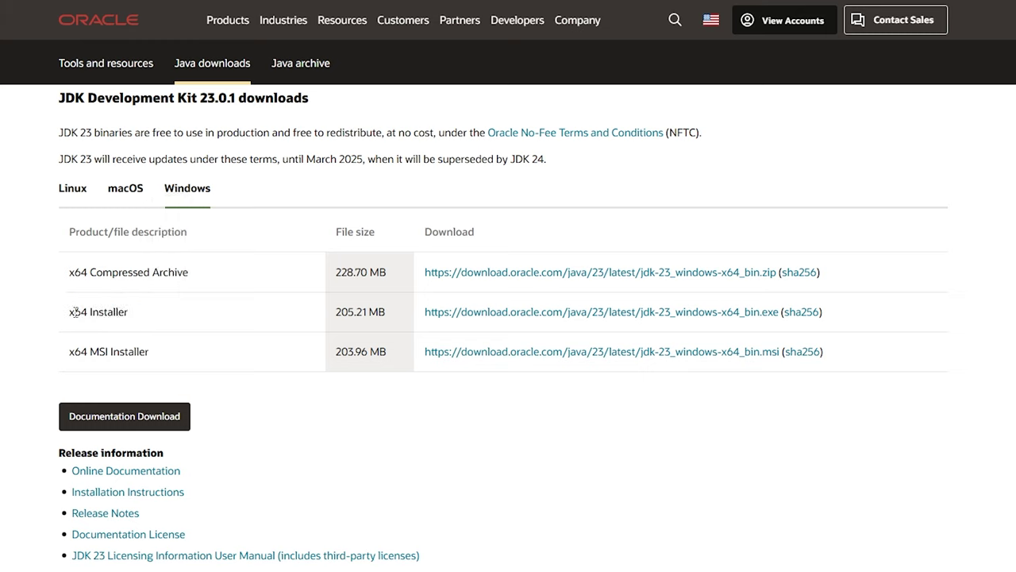
left_click_drag(71, 311, 149, 312)
left_click(151, 316)
left_click(568, 316)
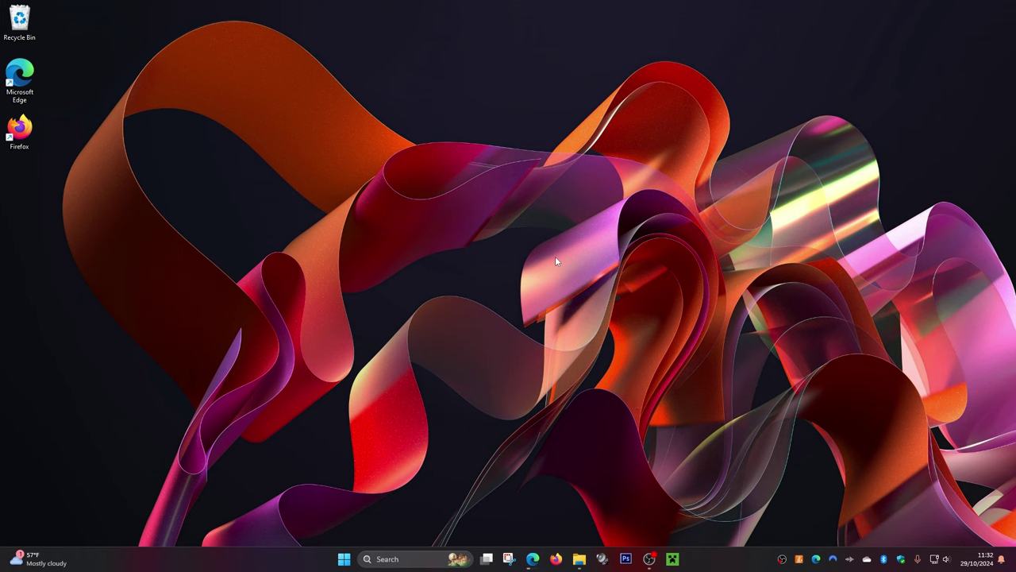
Move the jre-8u431-windows-x64 installer from the Downloads folder to the desktop and close the folder window.
left_click(579, 559)
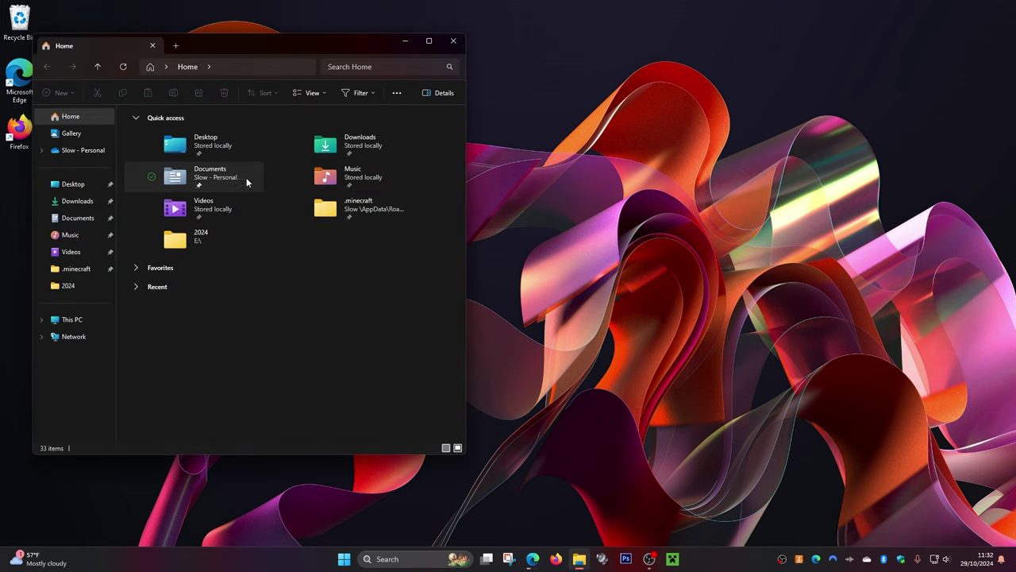
left_click(77, 201)
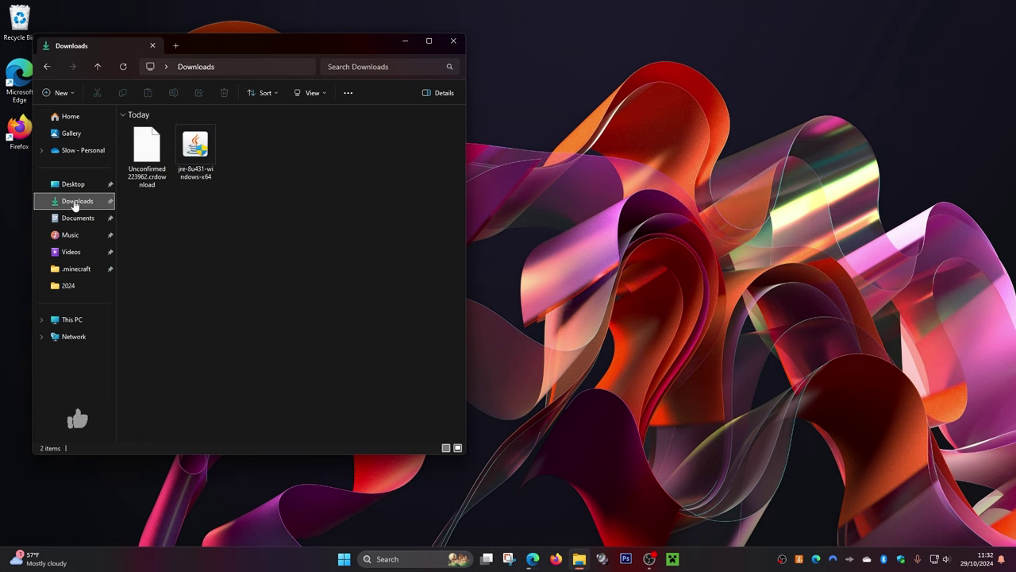
left_click_drag(238, 45, 347, 51)
left_click(321, 156)
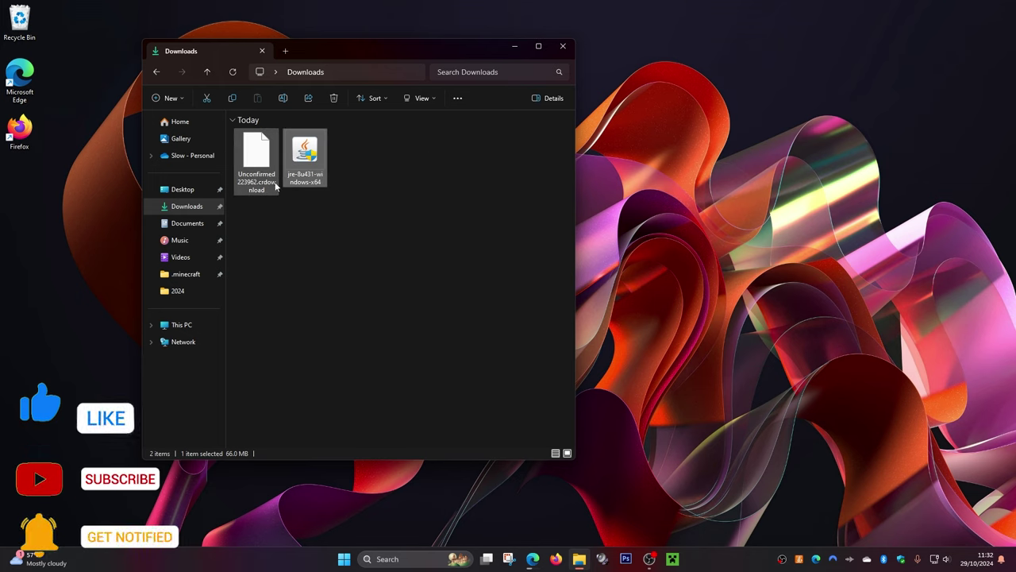
left_click_drag(305, 155, 623, 138)
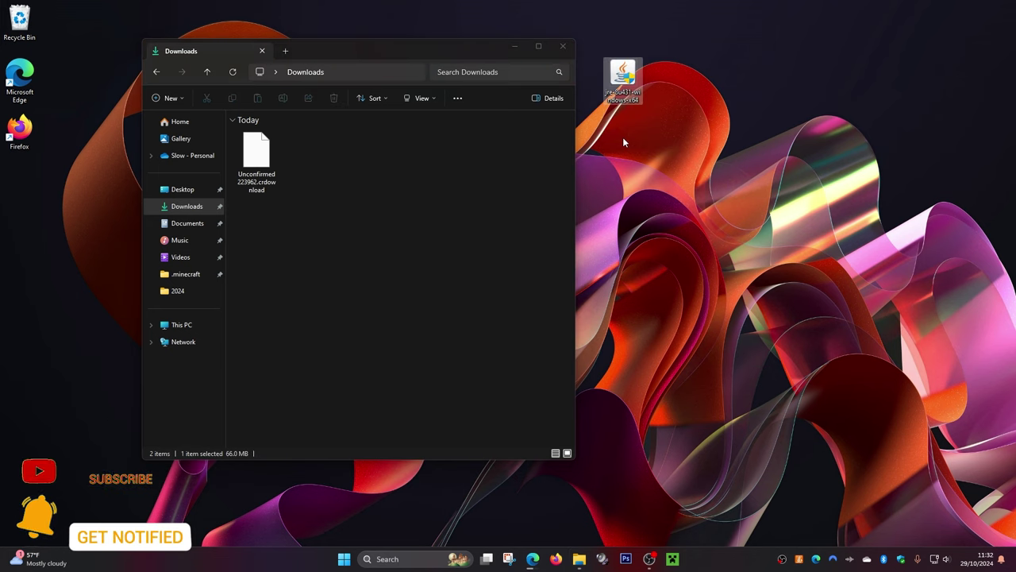
left_click(559, 50)
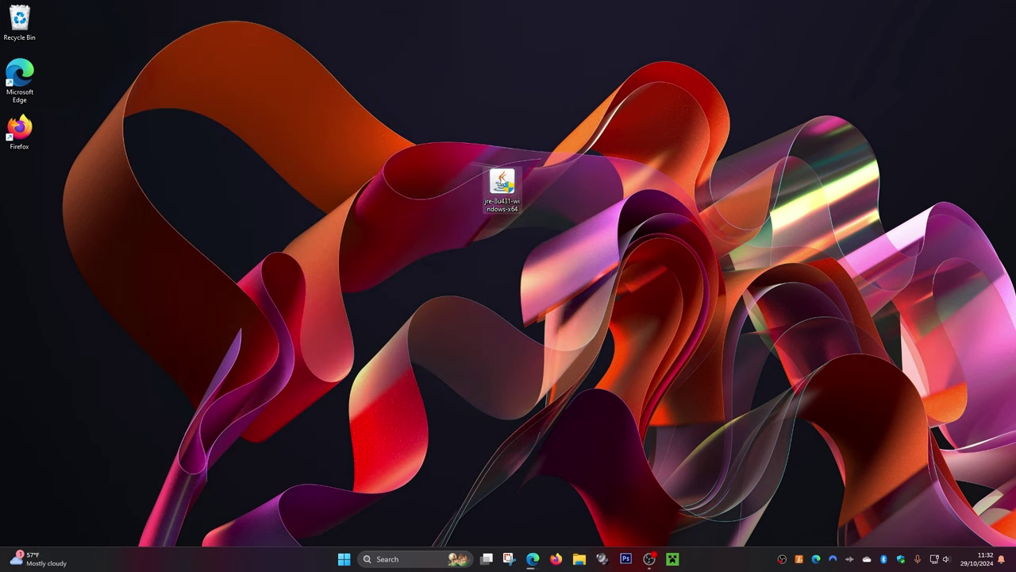
Install Java with the jre-8u431-windows-x64 installer without changing the destination folder, and delete the installer from the desktop.
left_click_drag(372, 85, 646, 292)
double_click(502, 182)
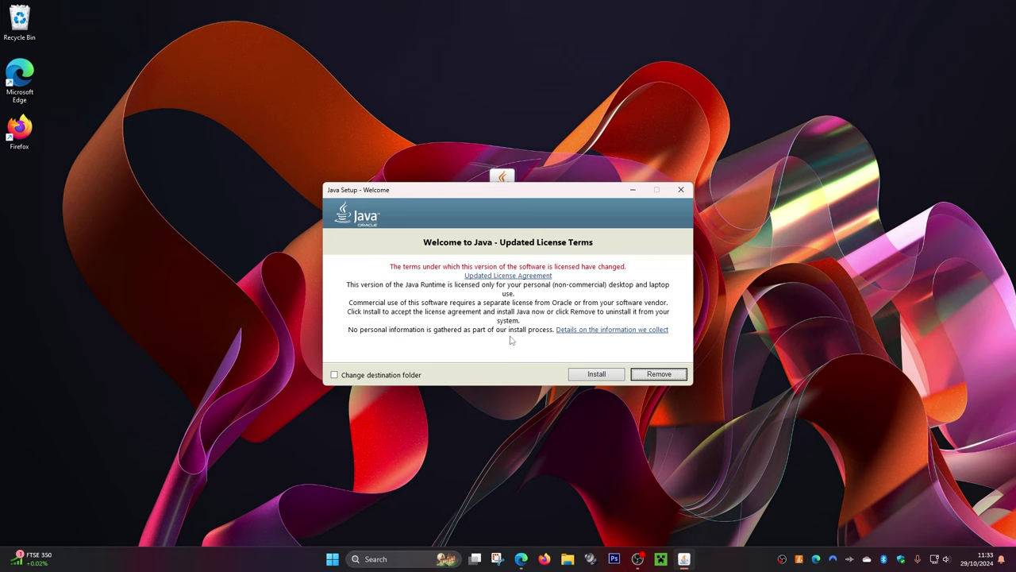
left_click(596, 374)
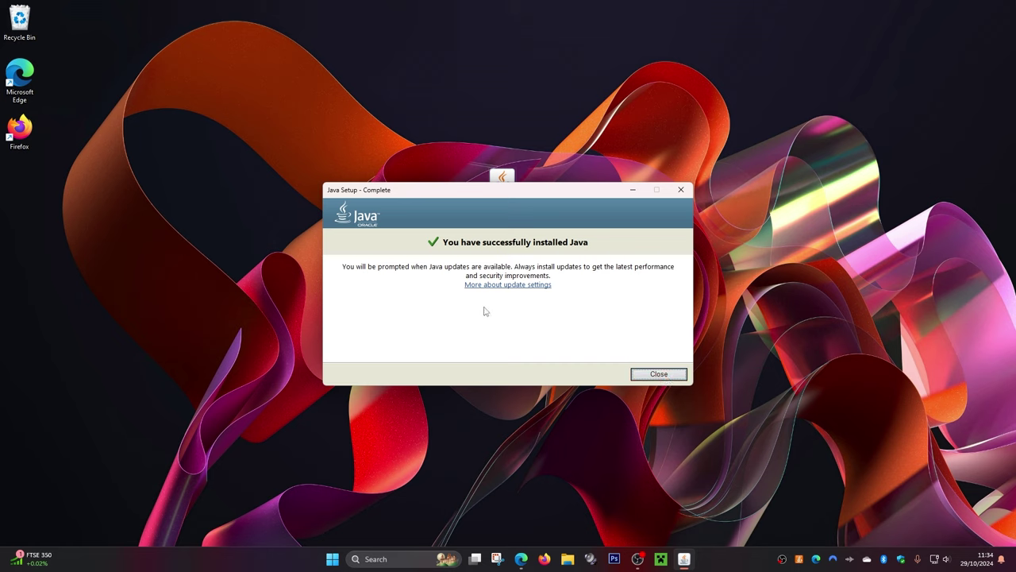
left_click(658, 374)
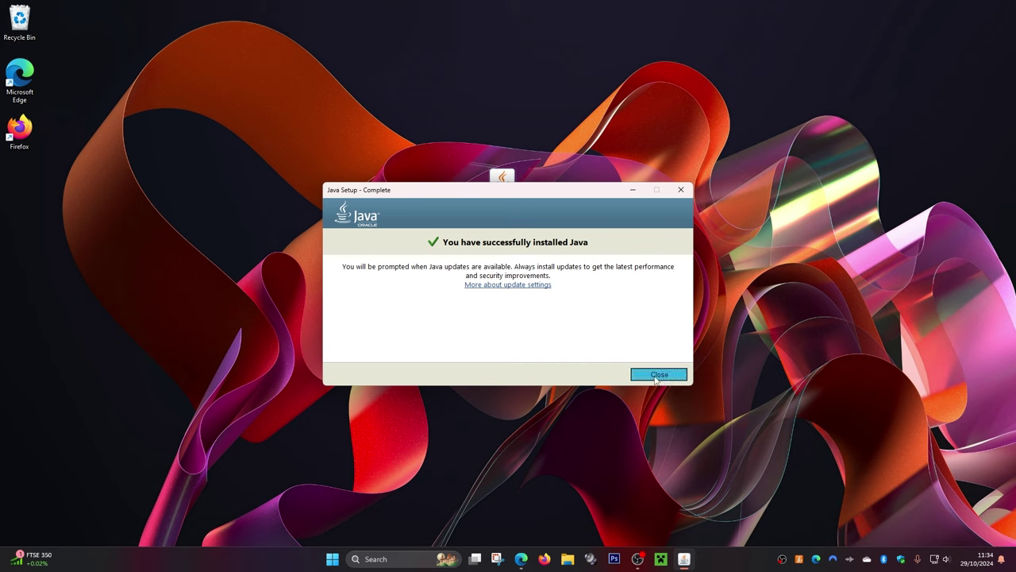
left_click_drag(435, 116, 587, 260)
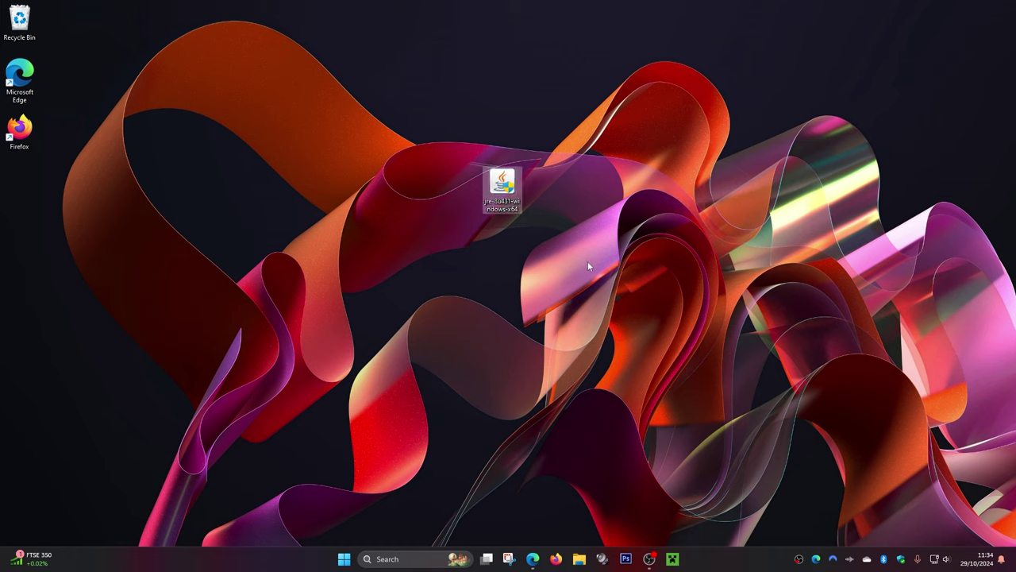
key("Delete")
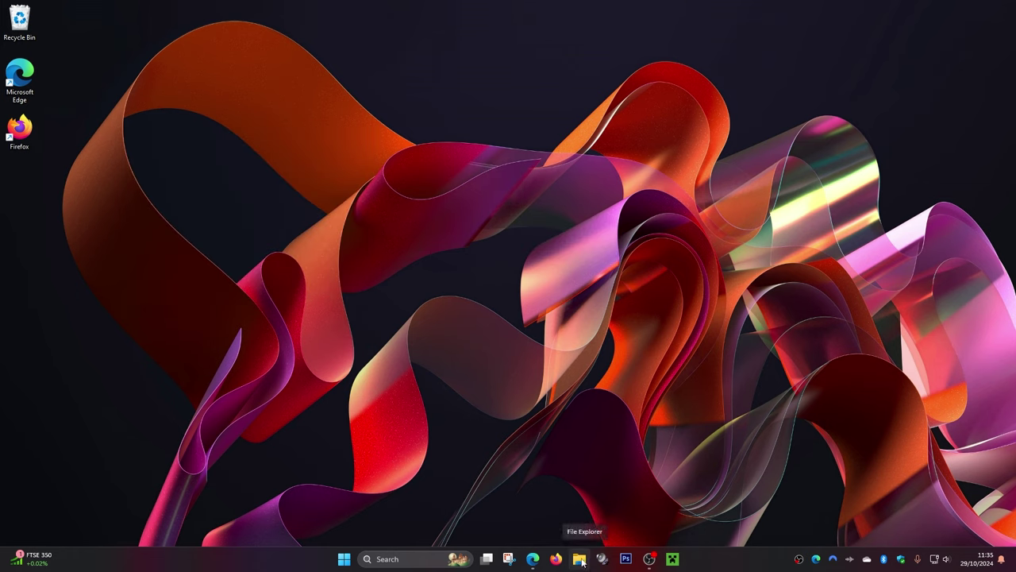
Move the jdk-23_windows-x64_bin installer from the Downloads folder to the desktop and close the folder window.
left_click(580, 559)
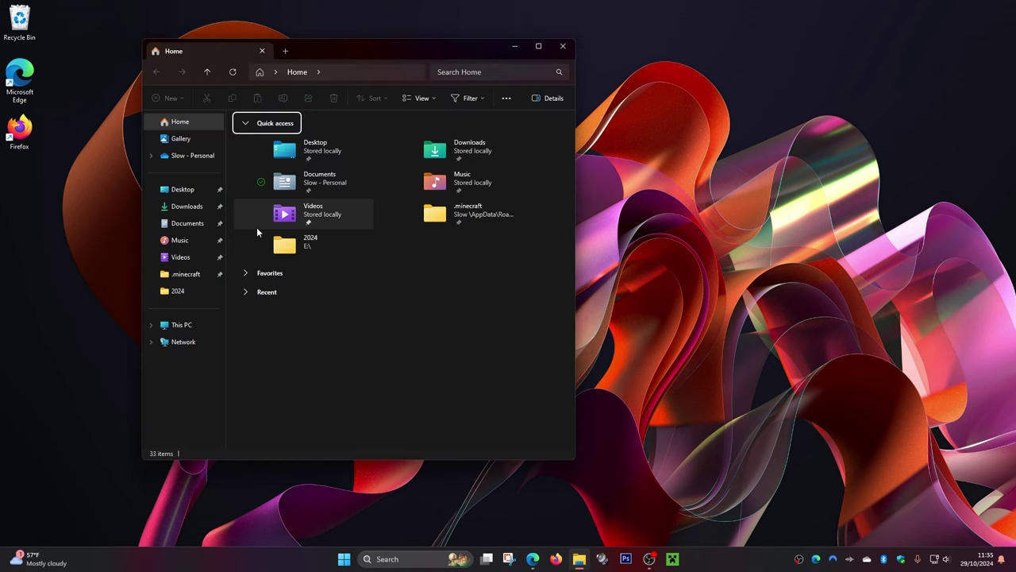
left_click(176, 208)
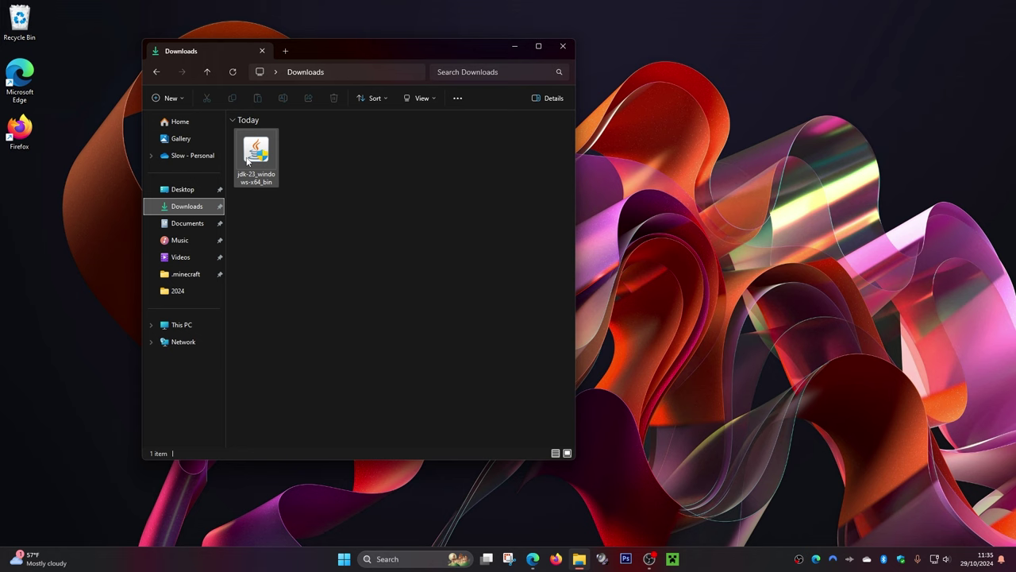
left_click_drag(250, 163, 569, 153)
left_click(562, 45)
left_click(569, 152)
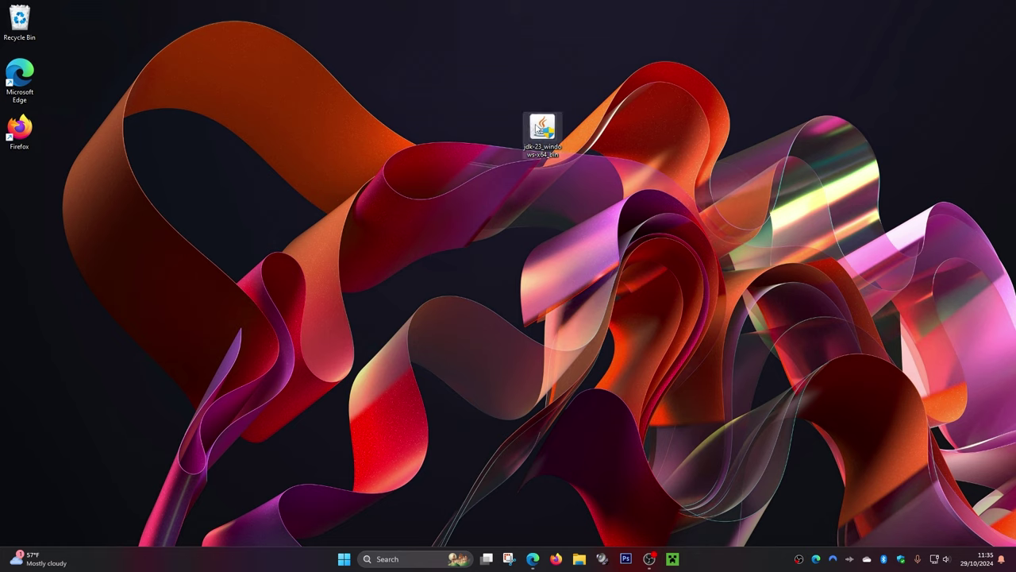
Install Java SE Development Kit 23.0.1 (64-bit) with its installer on the desktop, using the default folder C:\Program Files\Java\jdk-23\.
double_click(540, 127)
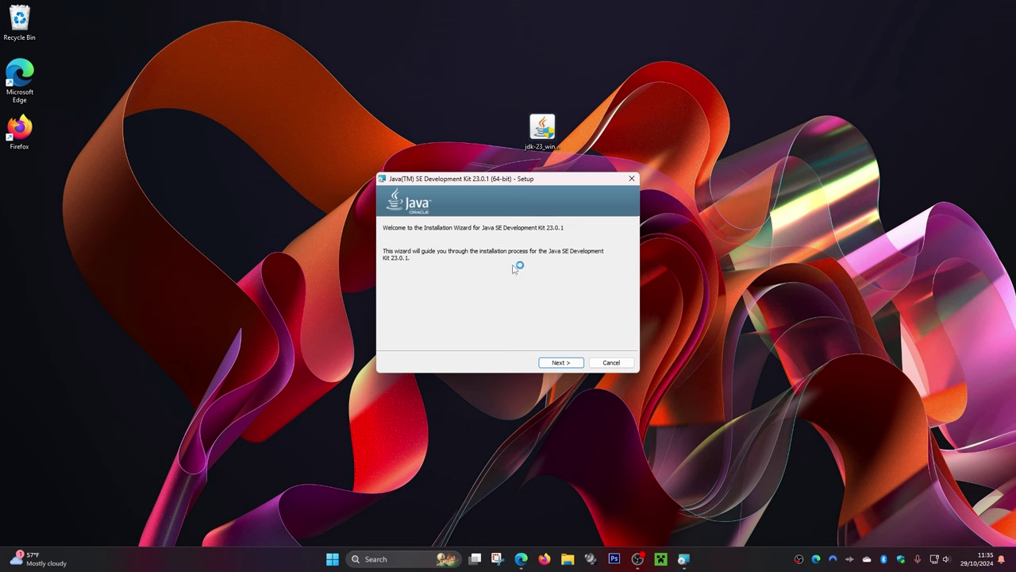
left_click(559, 362)
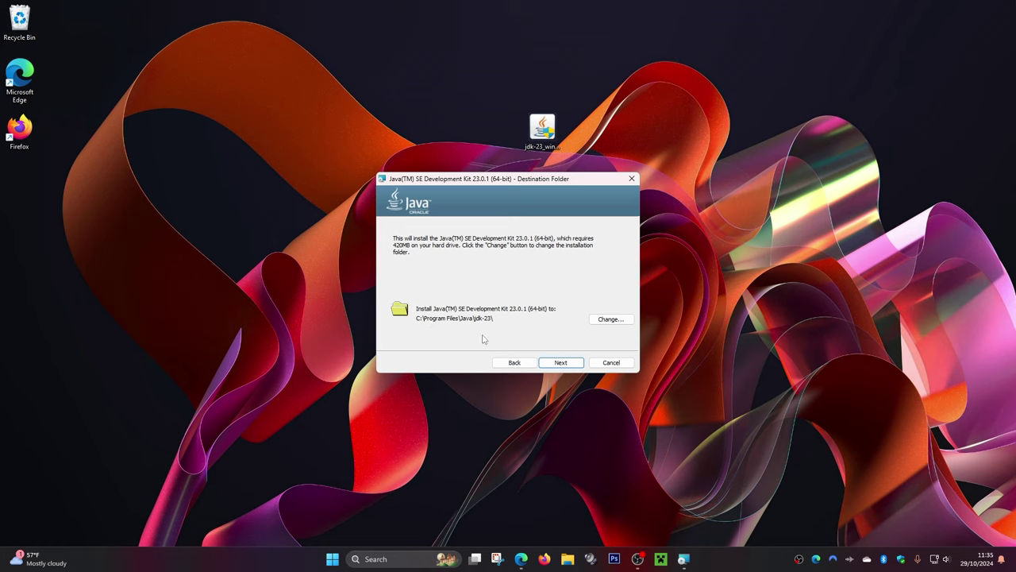
left_click(559, 364)
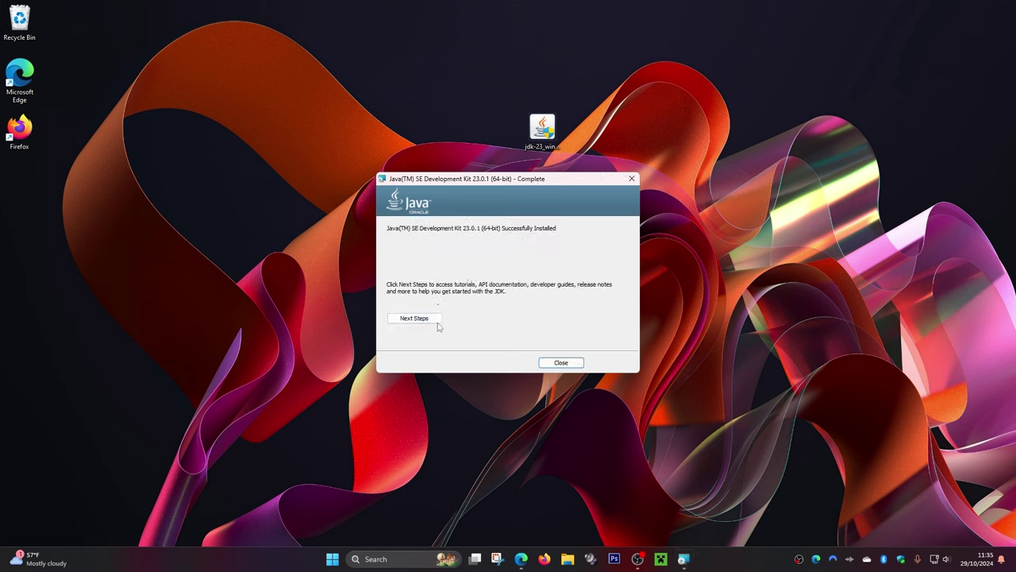
left_click(560, 362)
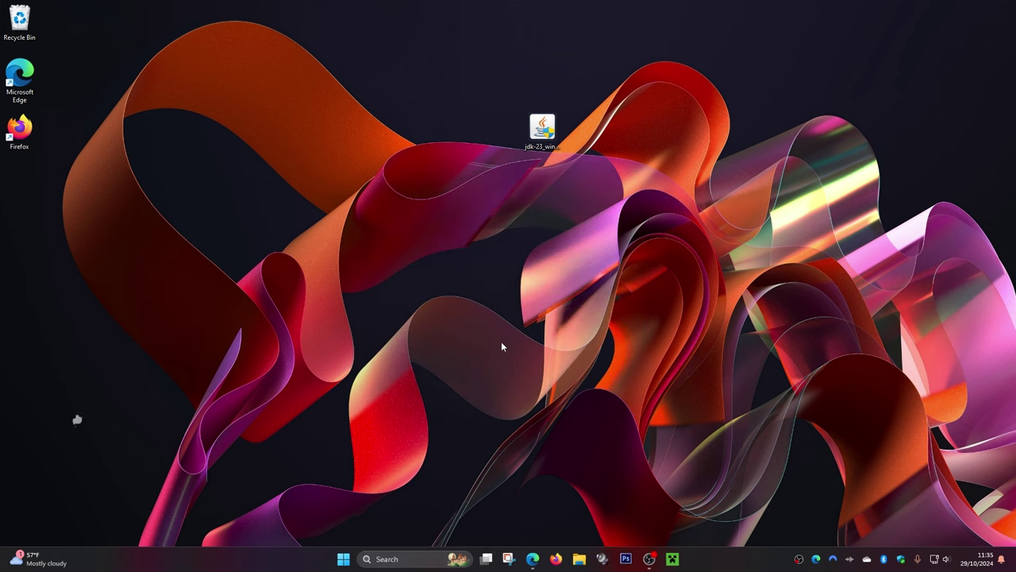